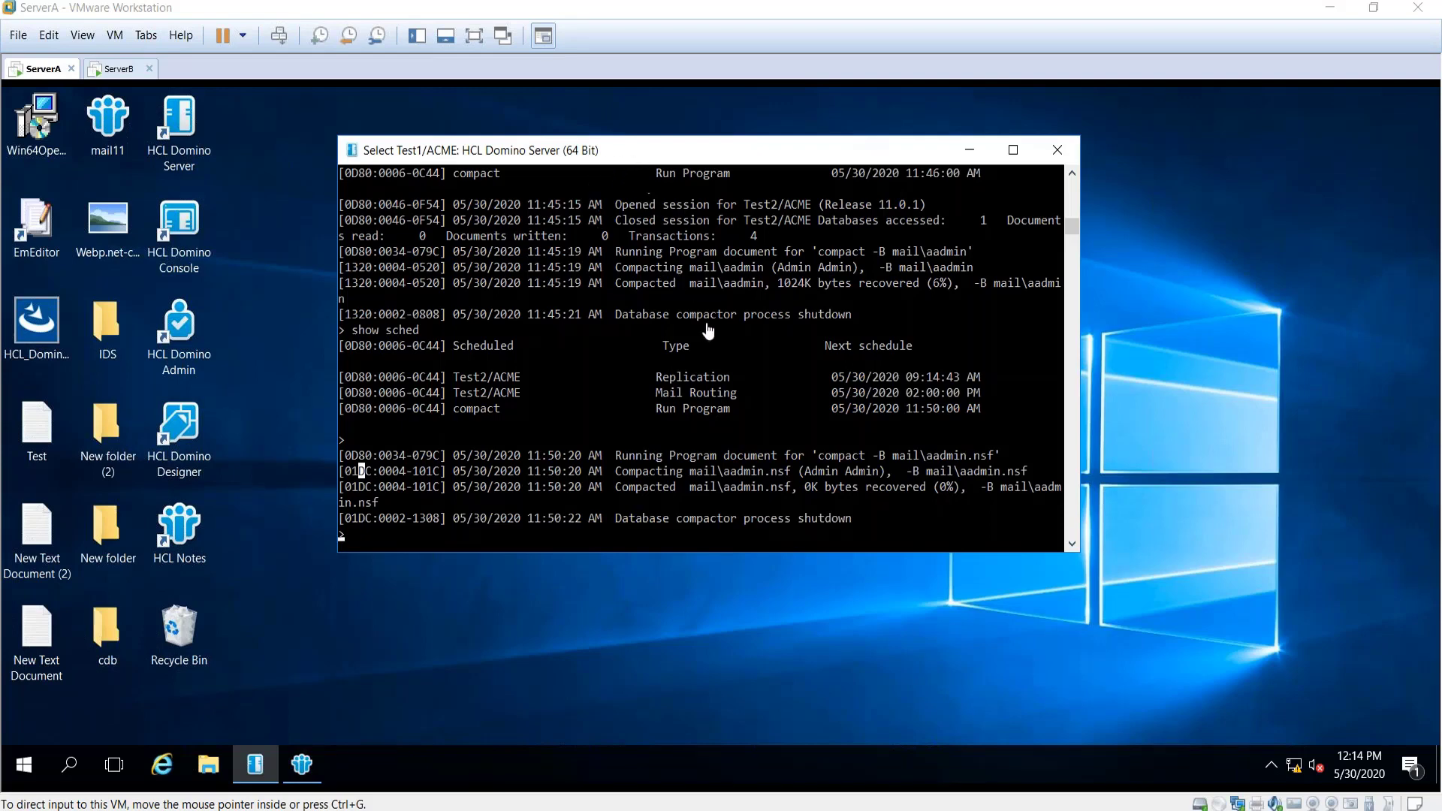
Stop the Domino server by entering quit at the server console prompt.
left_click(766, 154)
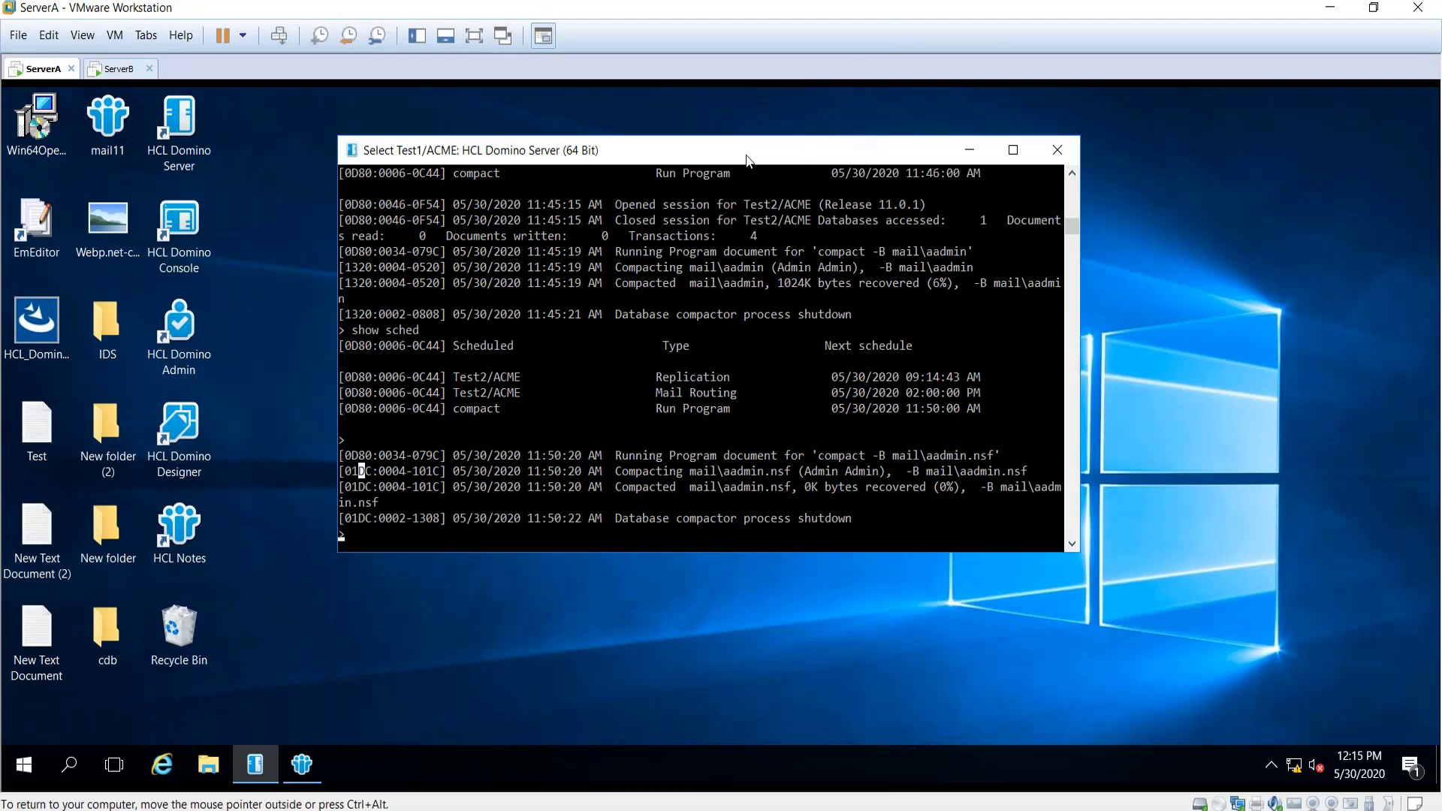
left_click_drag(749, 155, 607, 150)
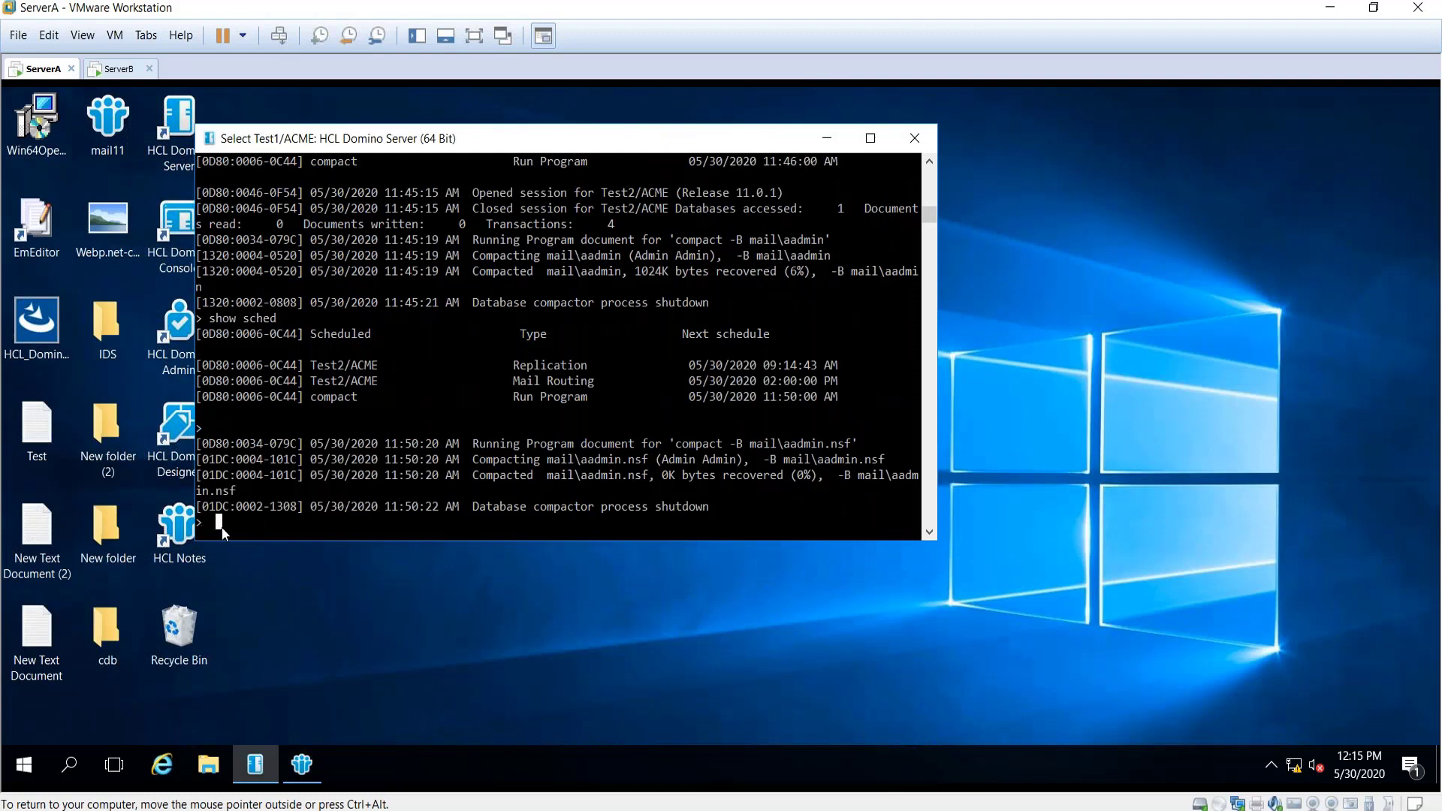
type("q")
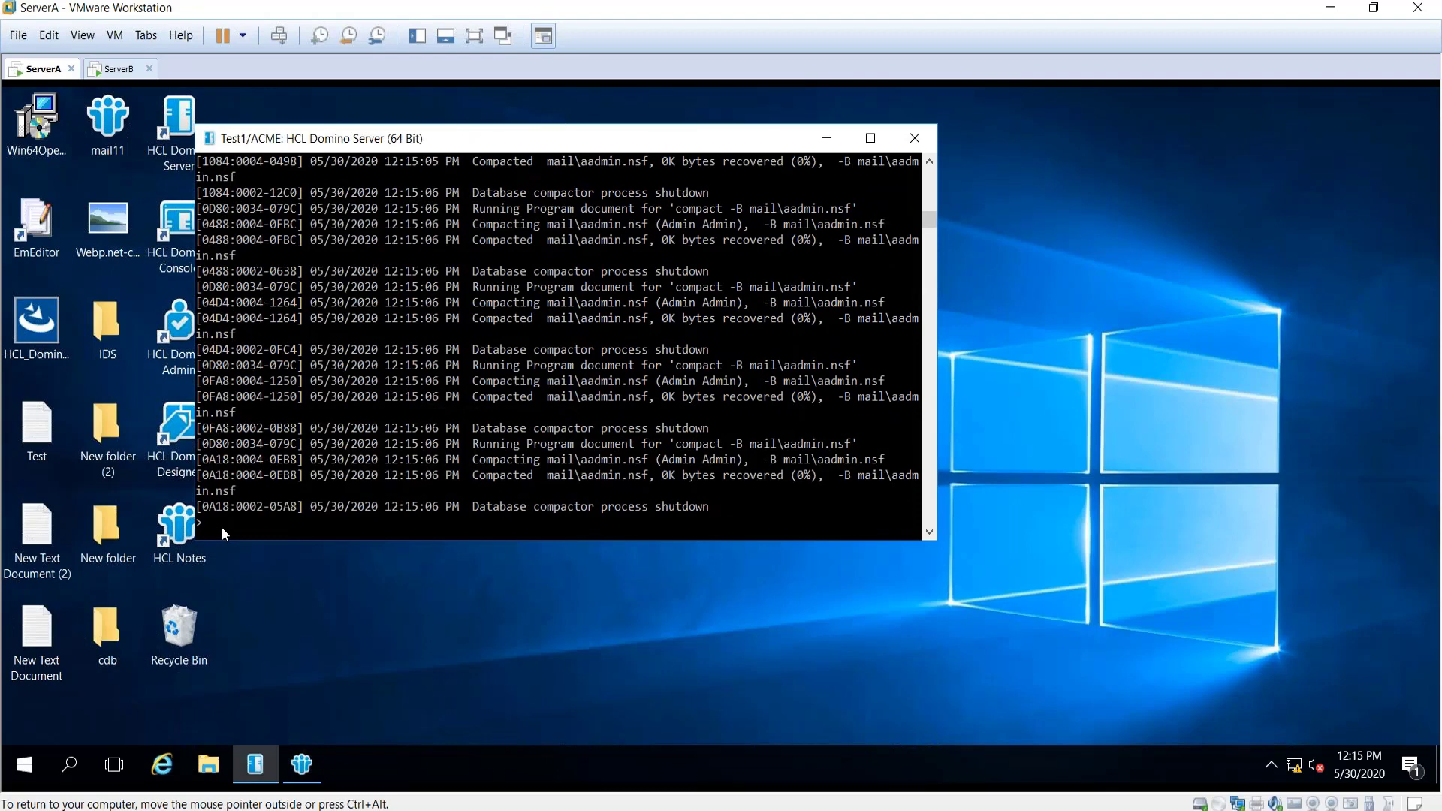
type("xit")
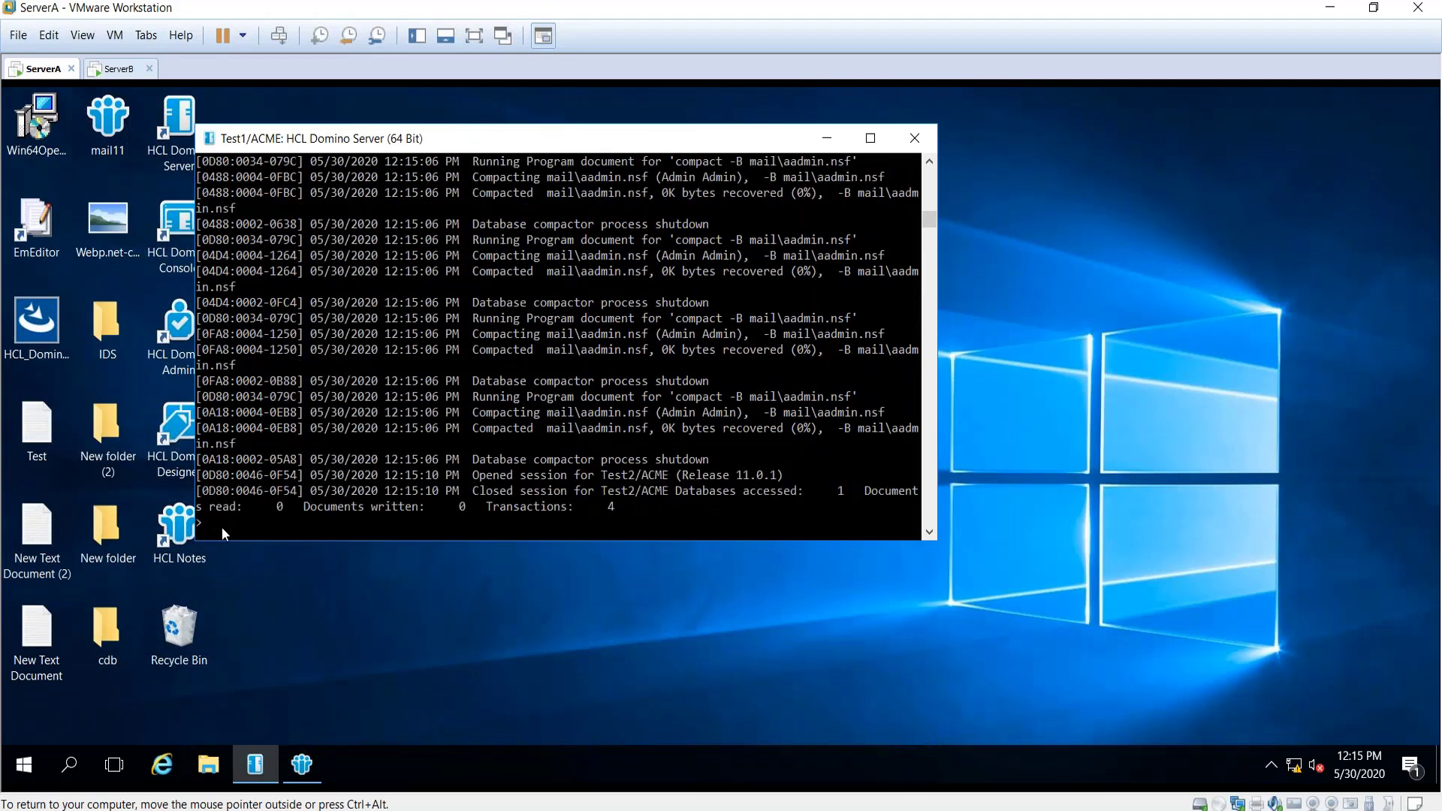
key("Return")
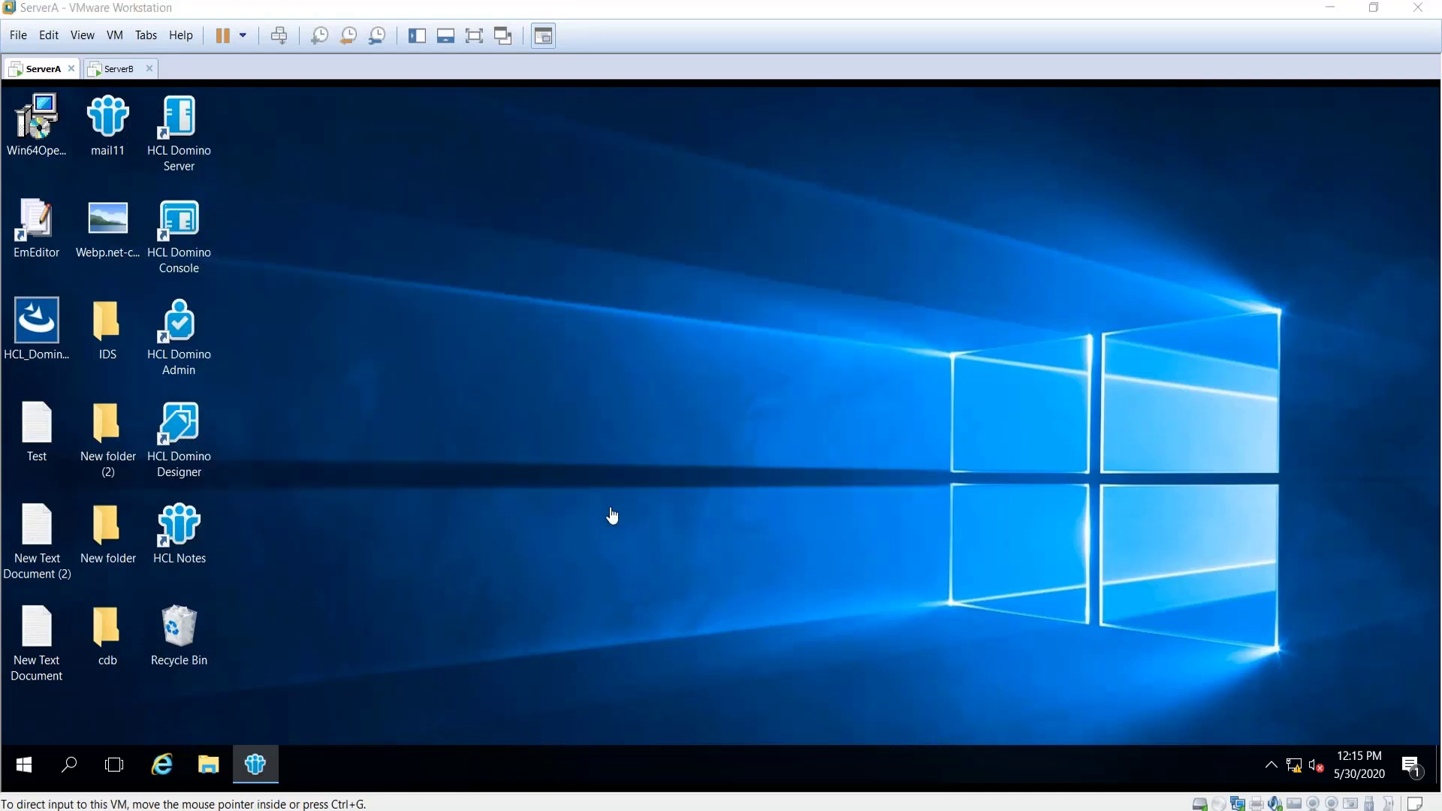
Open the HCL Domino Server shortcut's file location in File Explorer.
left_click(605, 524)
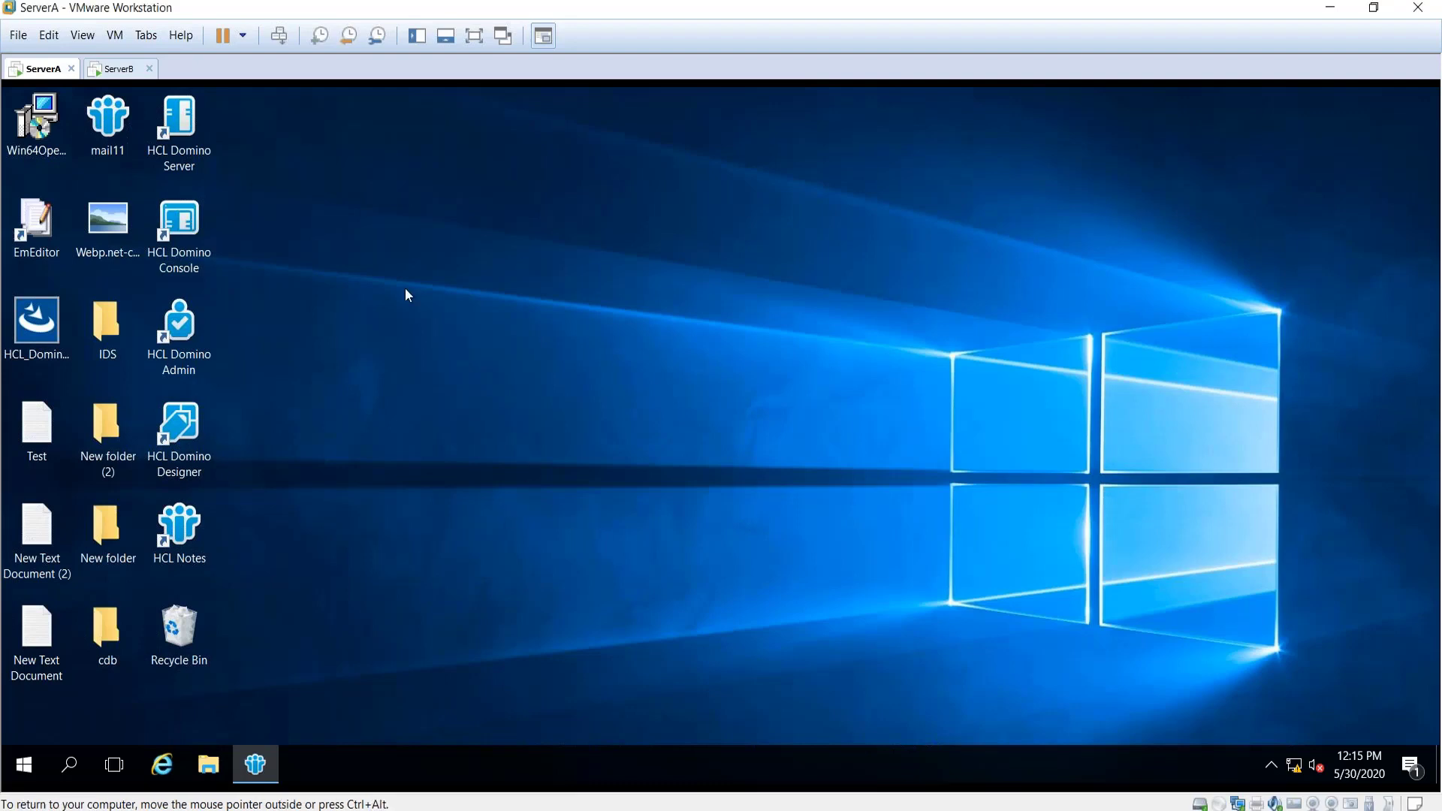
right_click(191, 149)
left_click(299, 124)
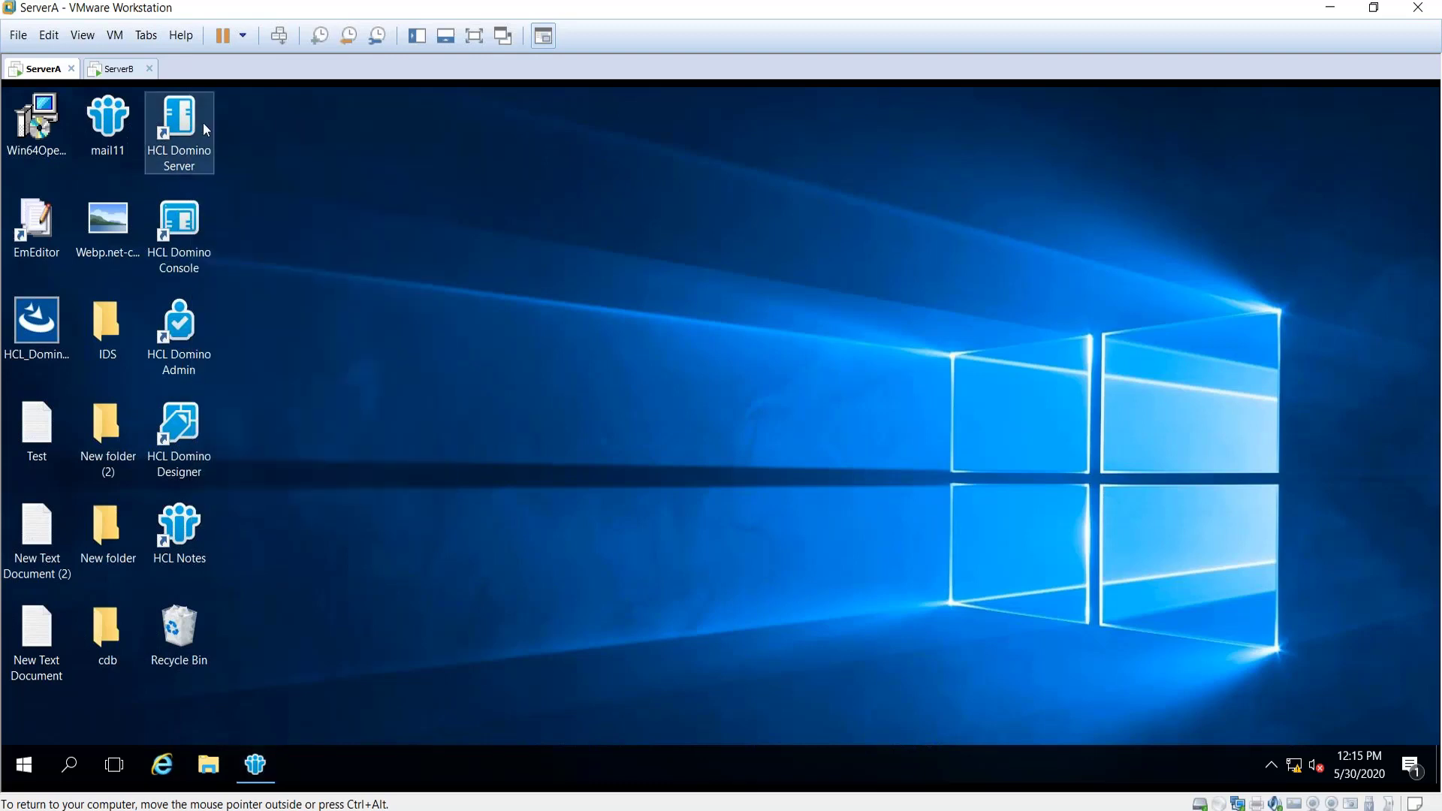
right_click(188, 119)
left_click(237, 157)
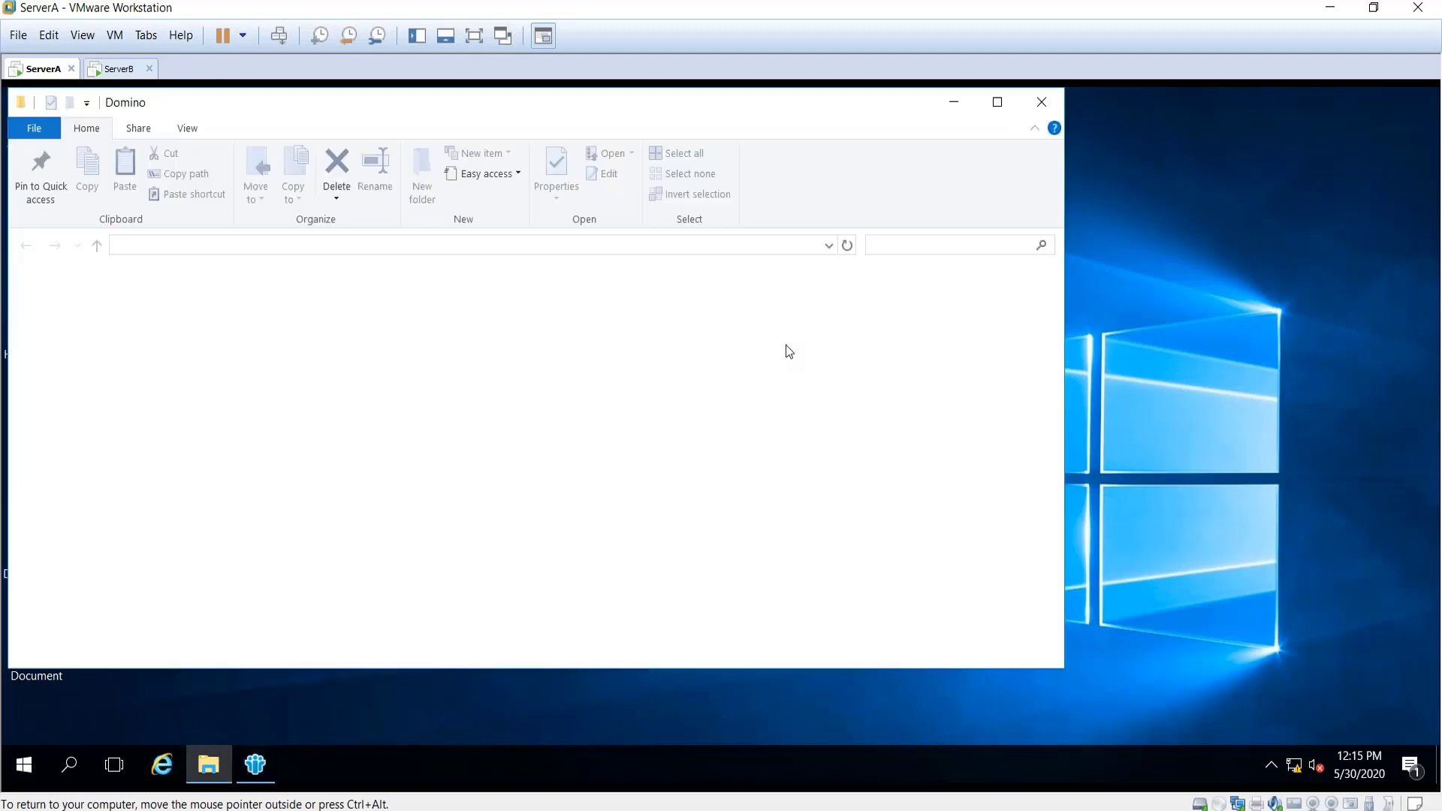
Check that the folder's path in the address bar is C:\Domino.
left_click(784, 364)
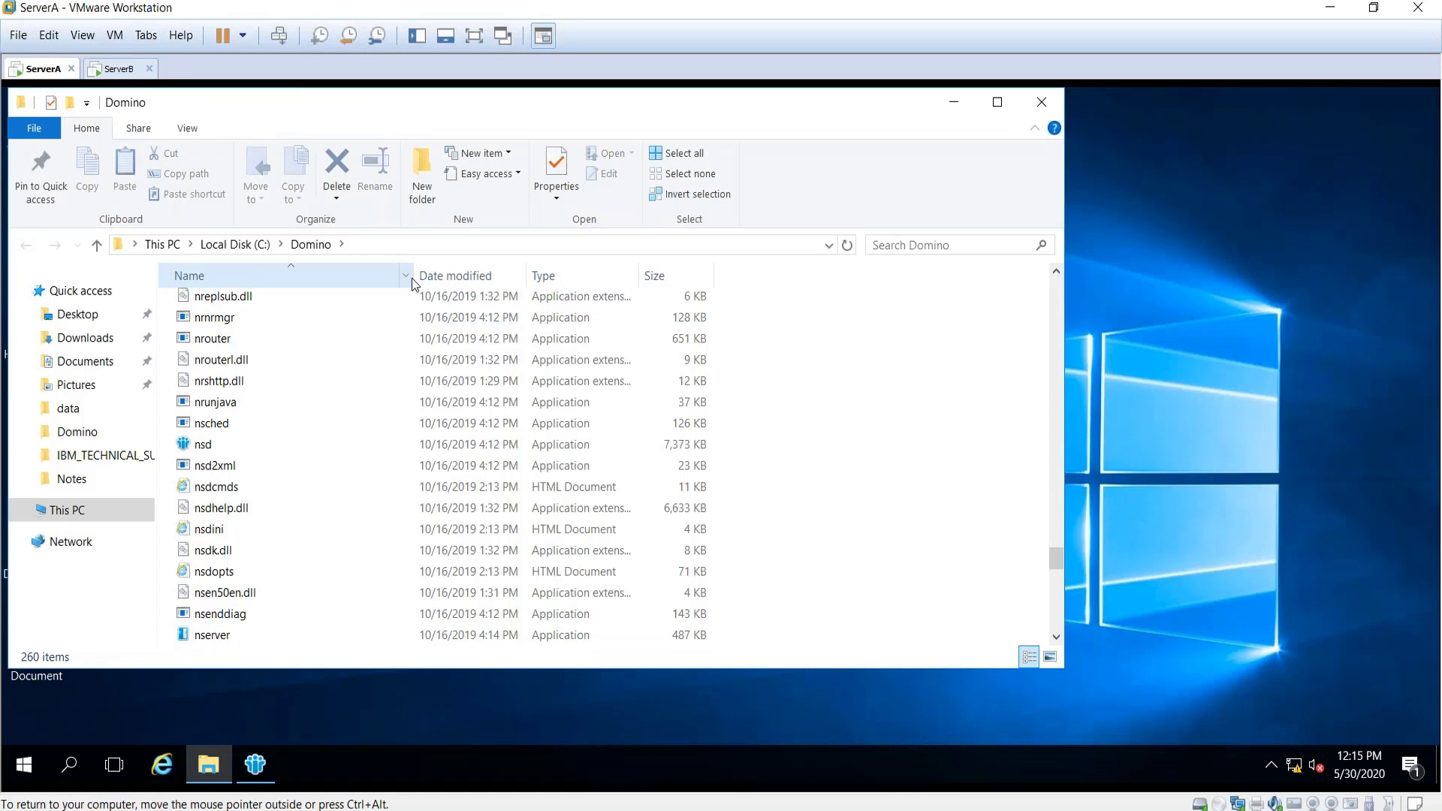
left_click(401, 244)
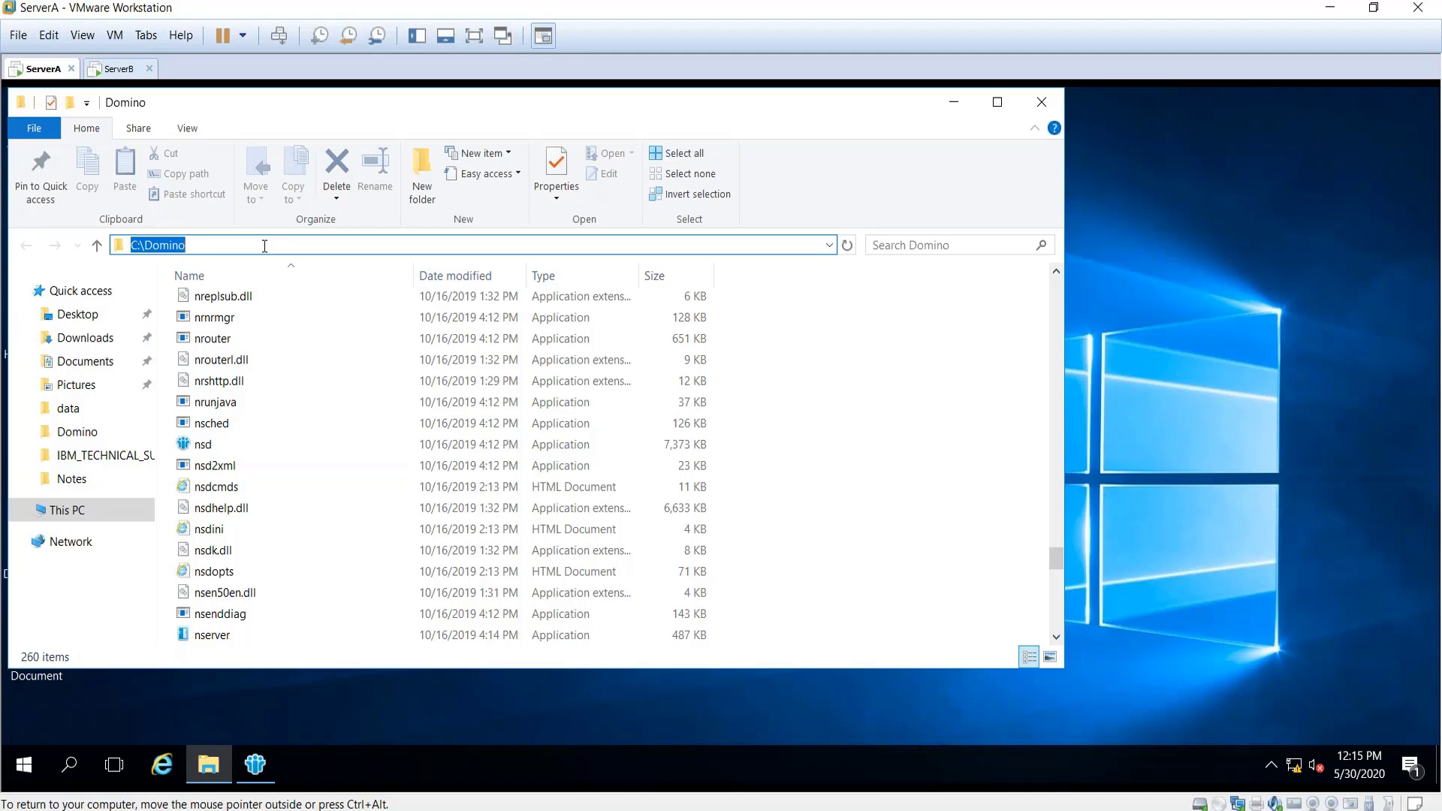
left_click(264, 246)
left_click_drag(149, 246, 119, 246)
left_click(928, 425)
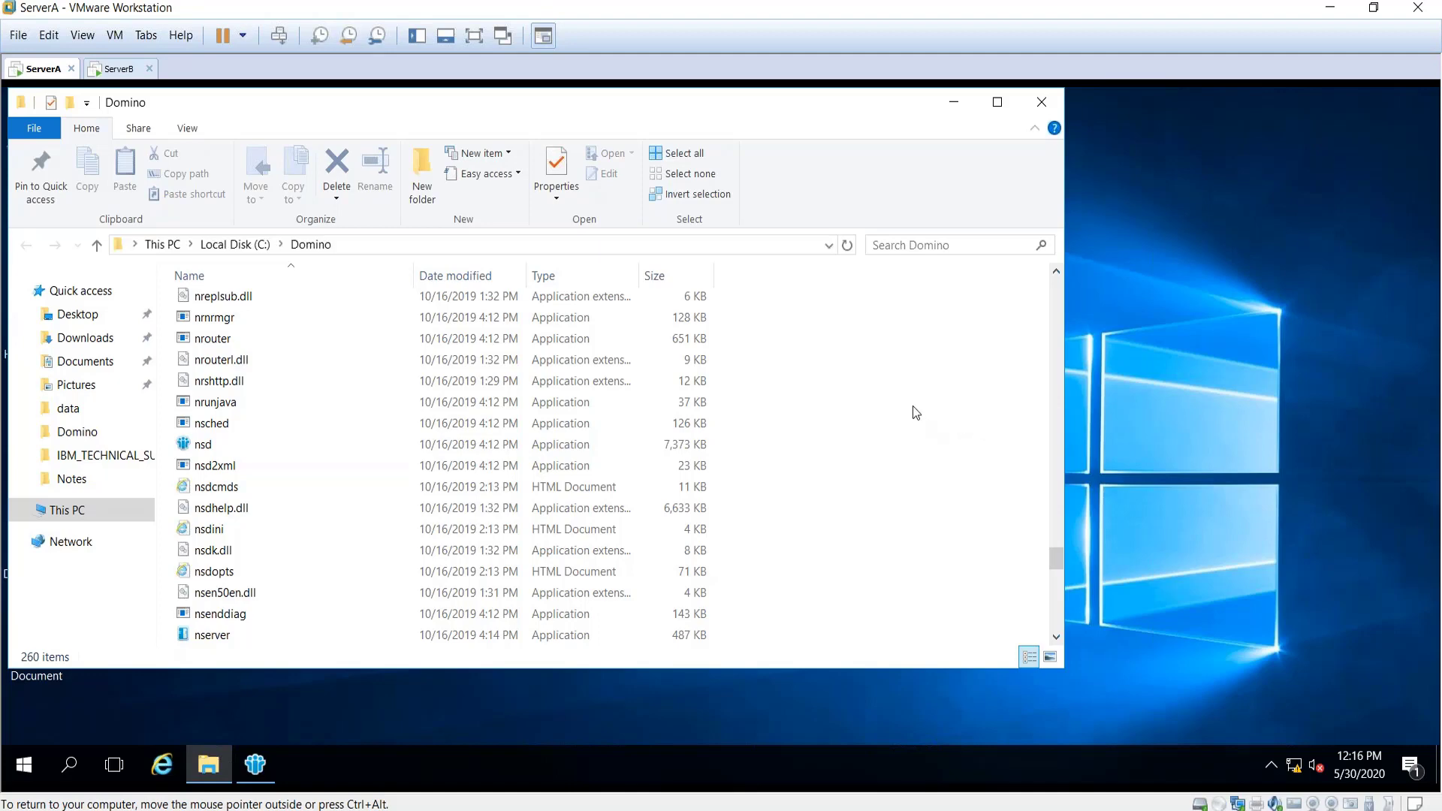
Open a command window in the C:\Domino folder from its context menu and move it aside.
right_click(821, 366)
left_click(807, 346)
right_click(813, 372)
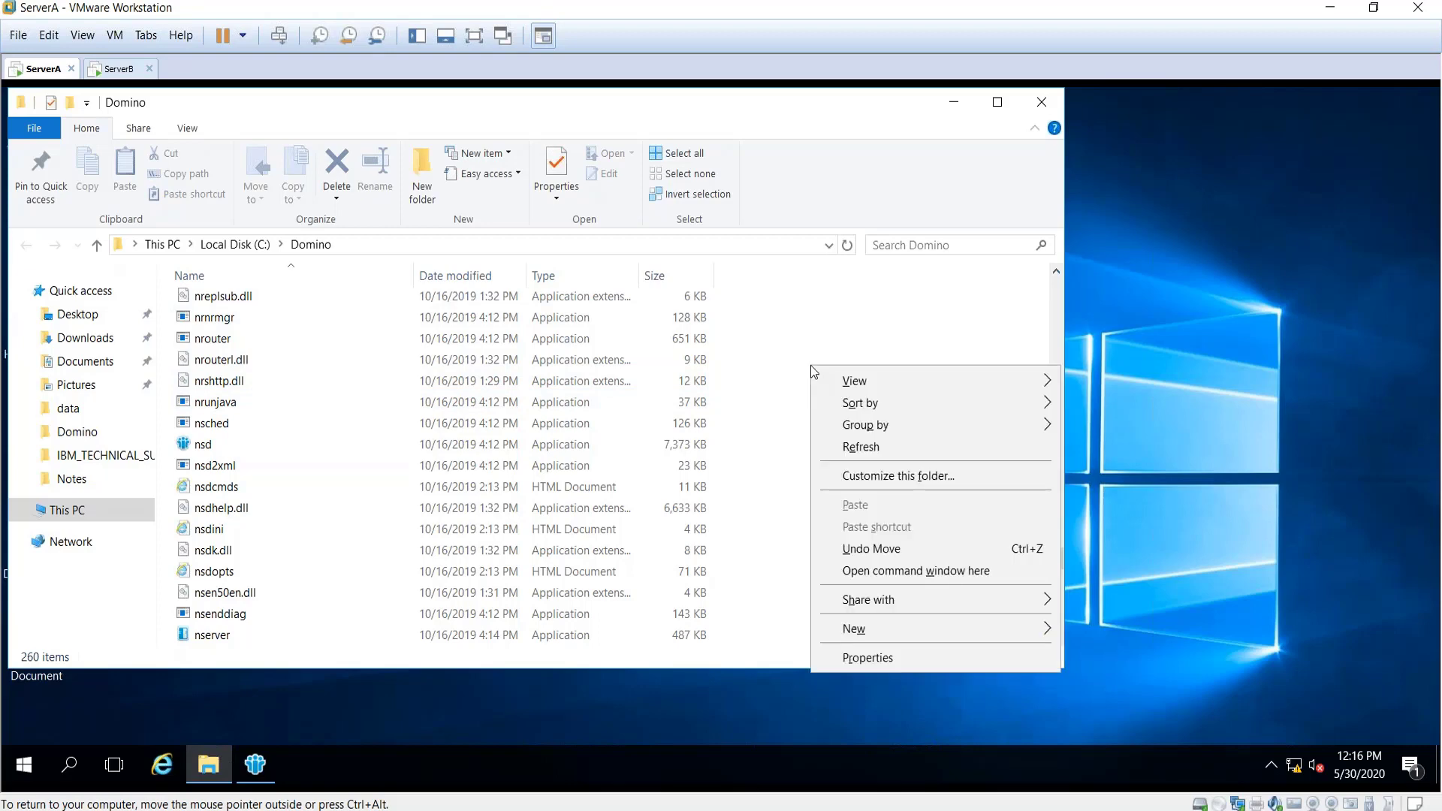
left_click(861, 573)
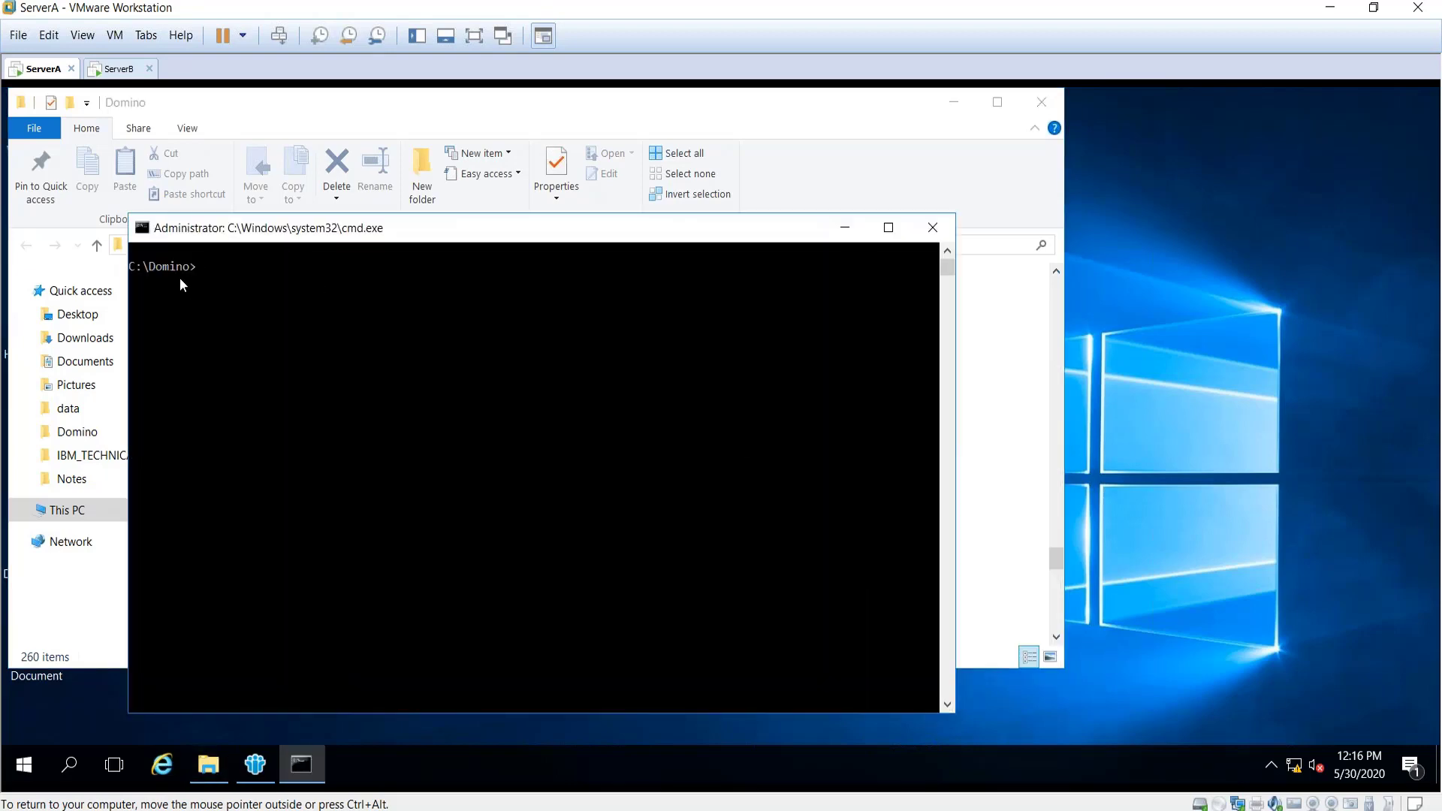
left_click_drag(262, 241, 419, 222)
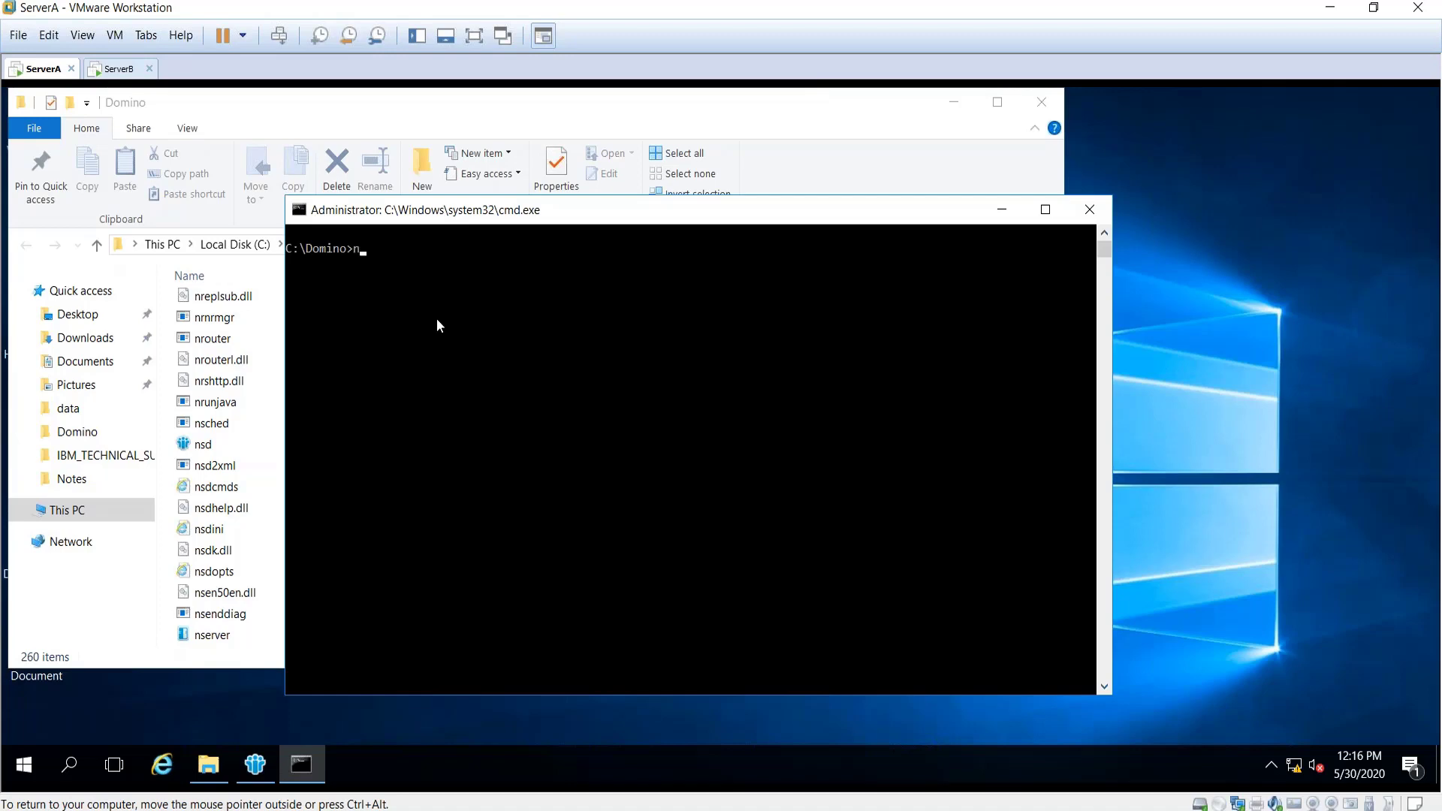
Run 'nfixup -f names.nsf' at the C:\Domino prompt.
type("nfixup -f names.nsf")
key("Return")
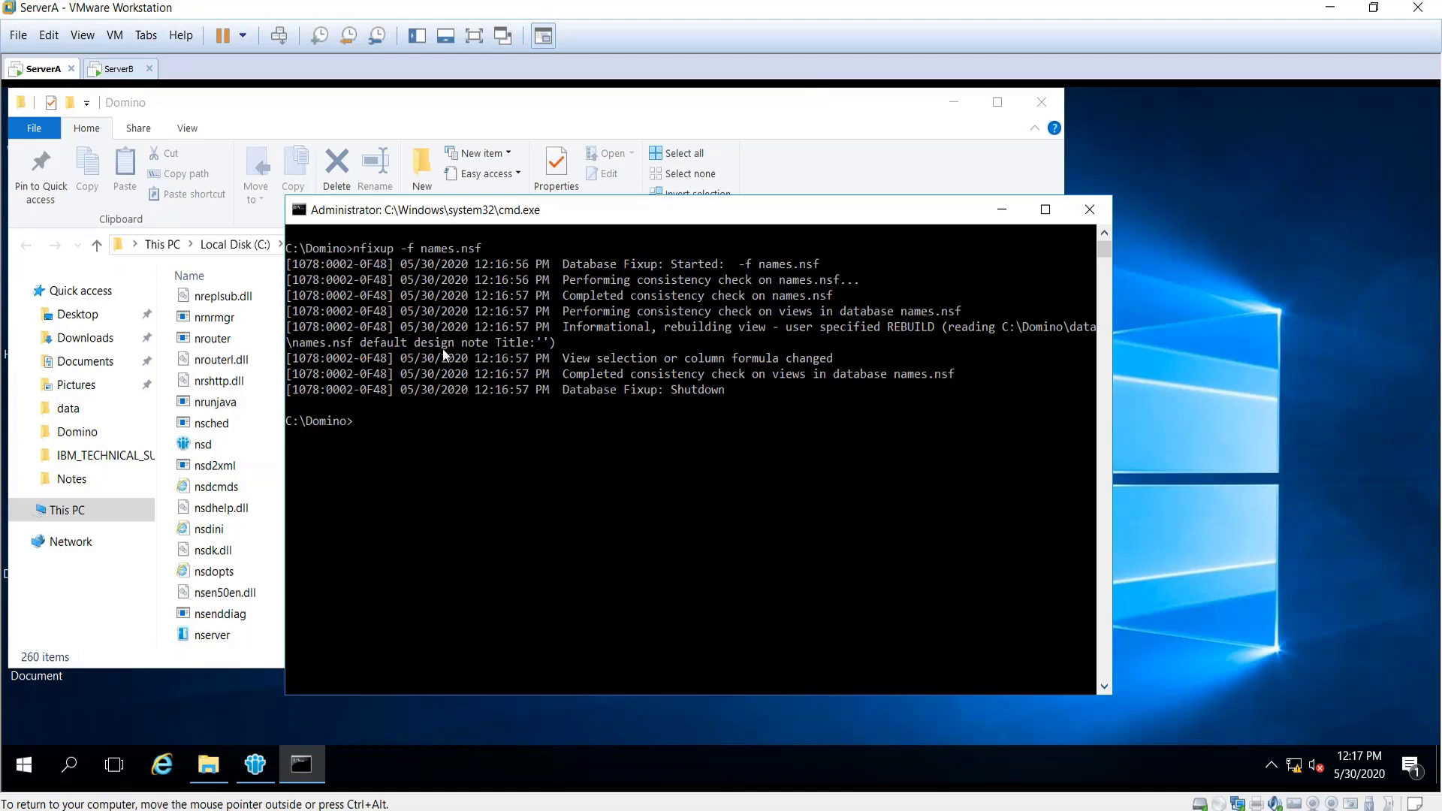
Locate the nfixup program in the Domino folder, then bring the command prompt back.
left_click(225, 338)
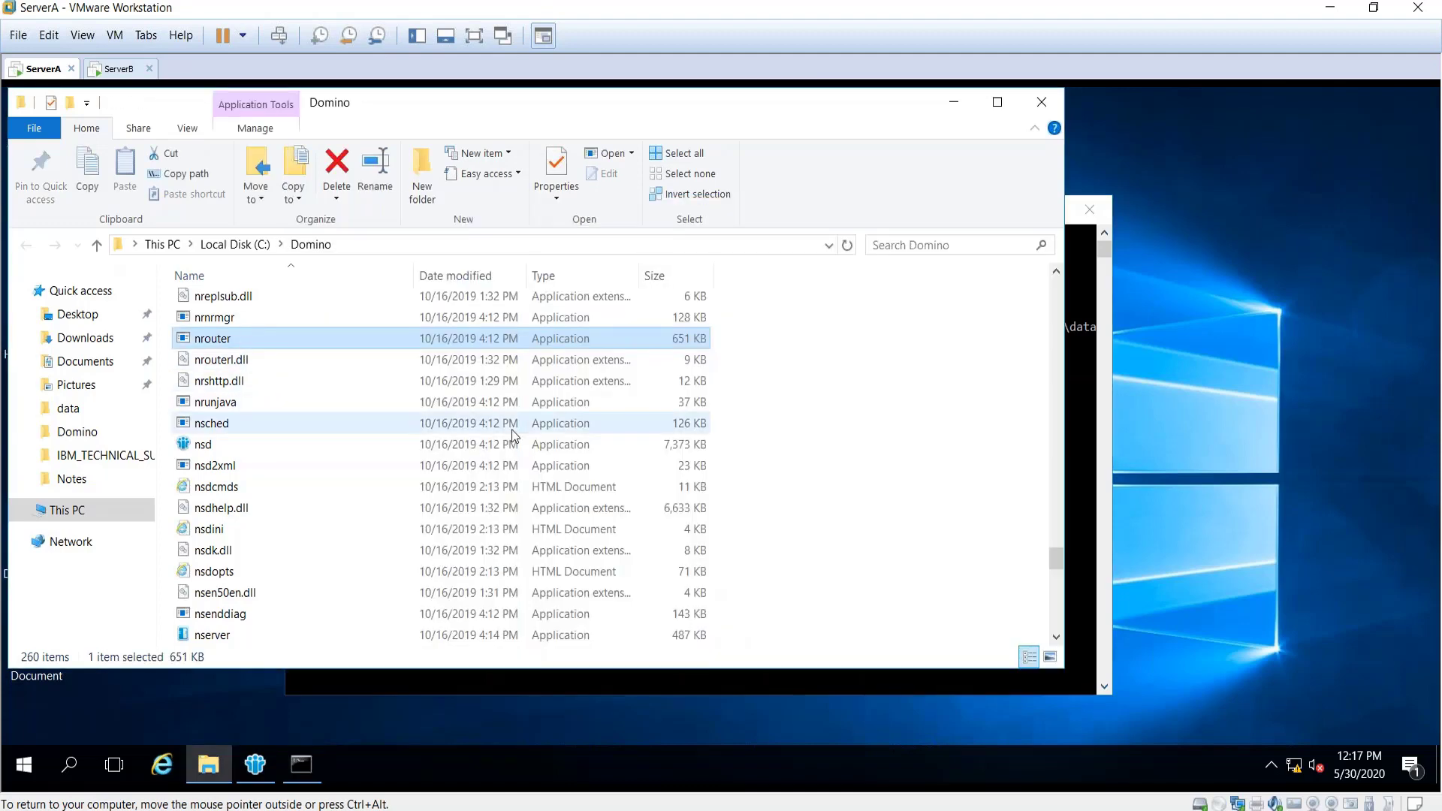
type("nf")
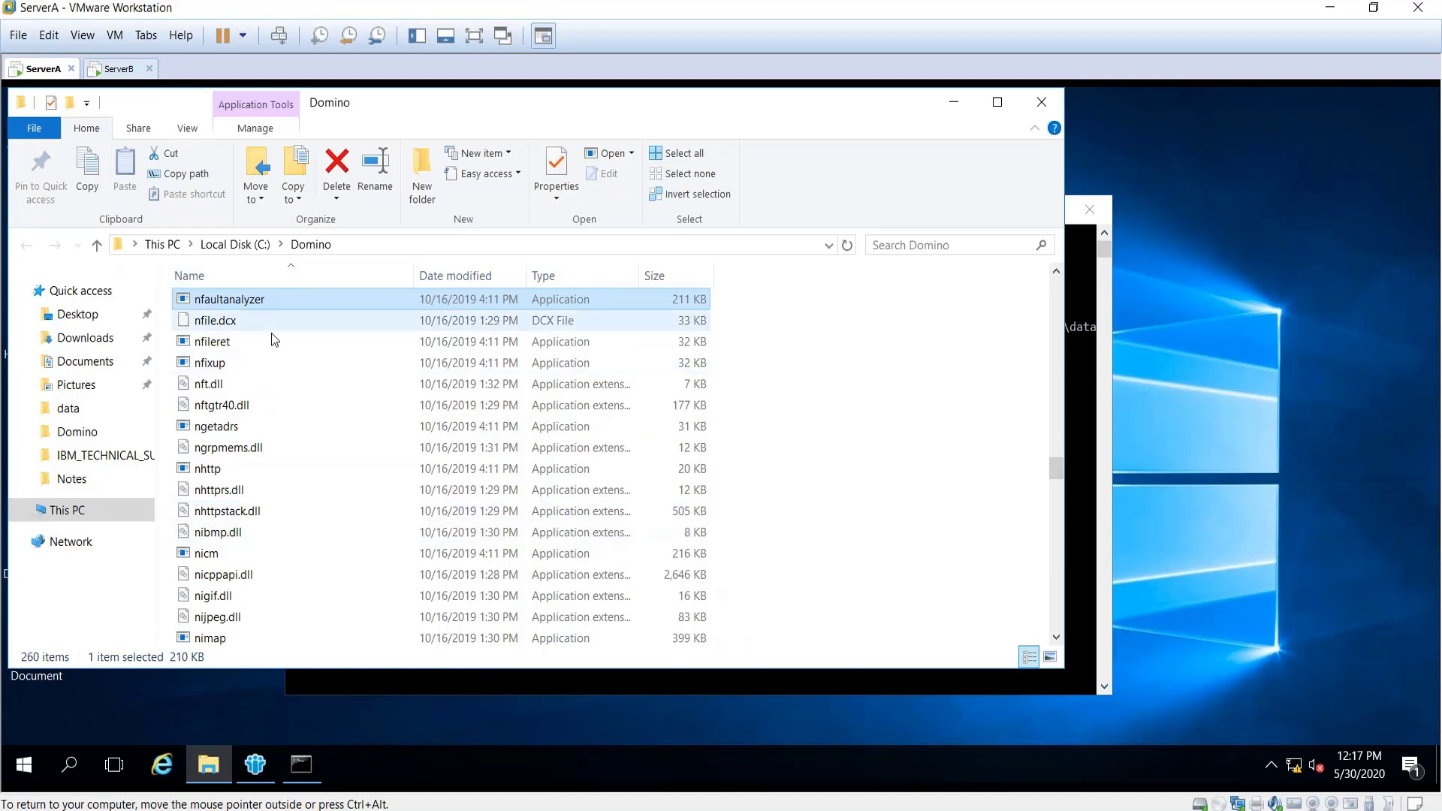
left_click(251, 368)
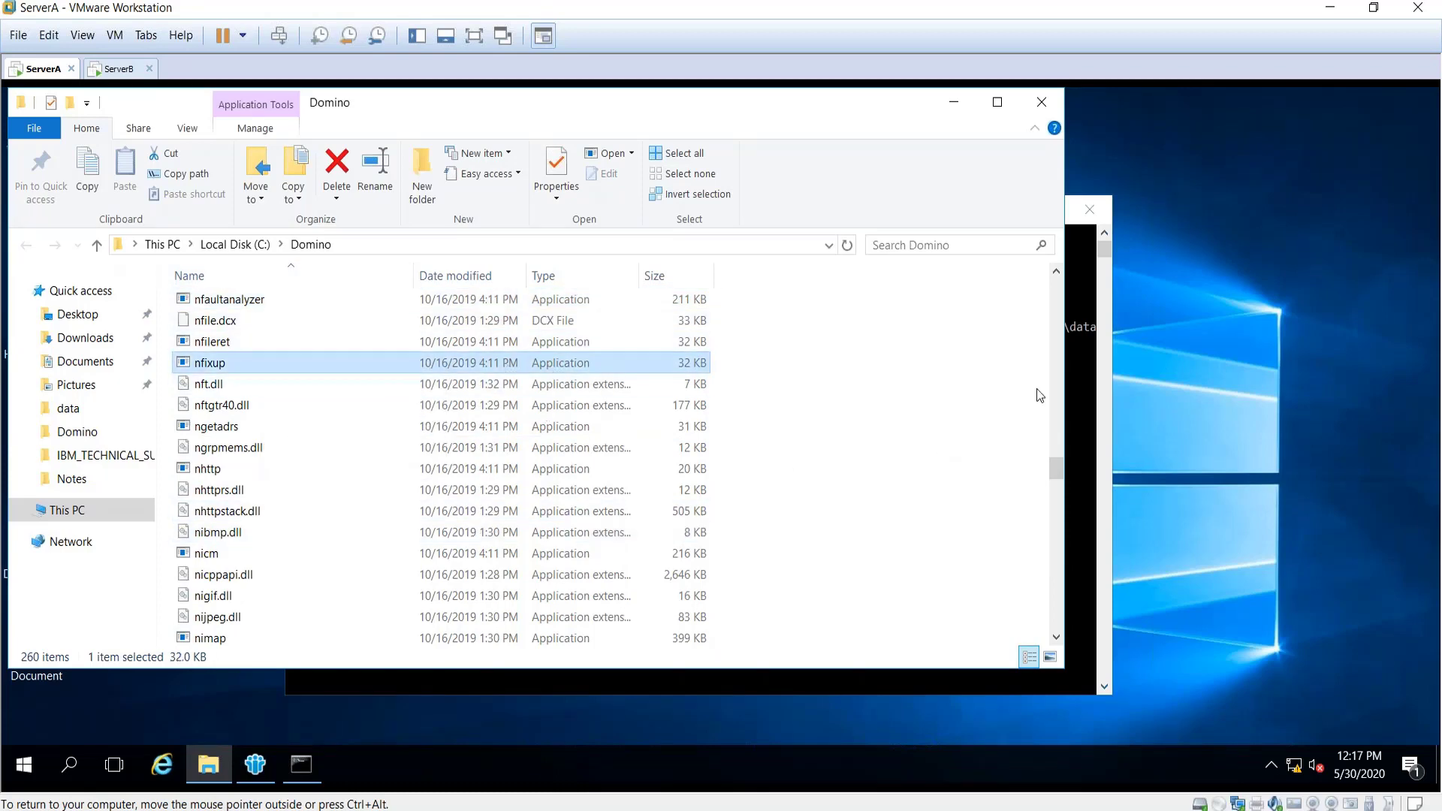
left_click(1074, 353)
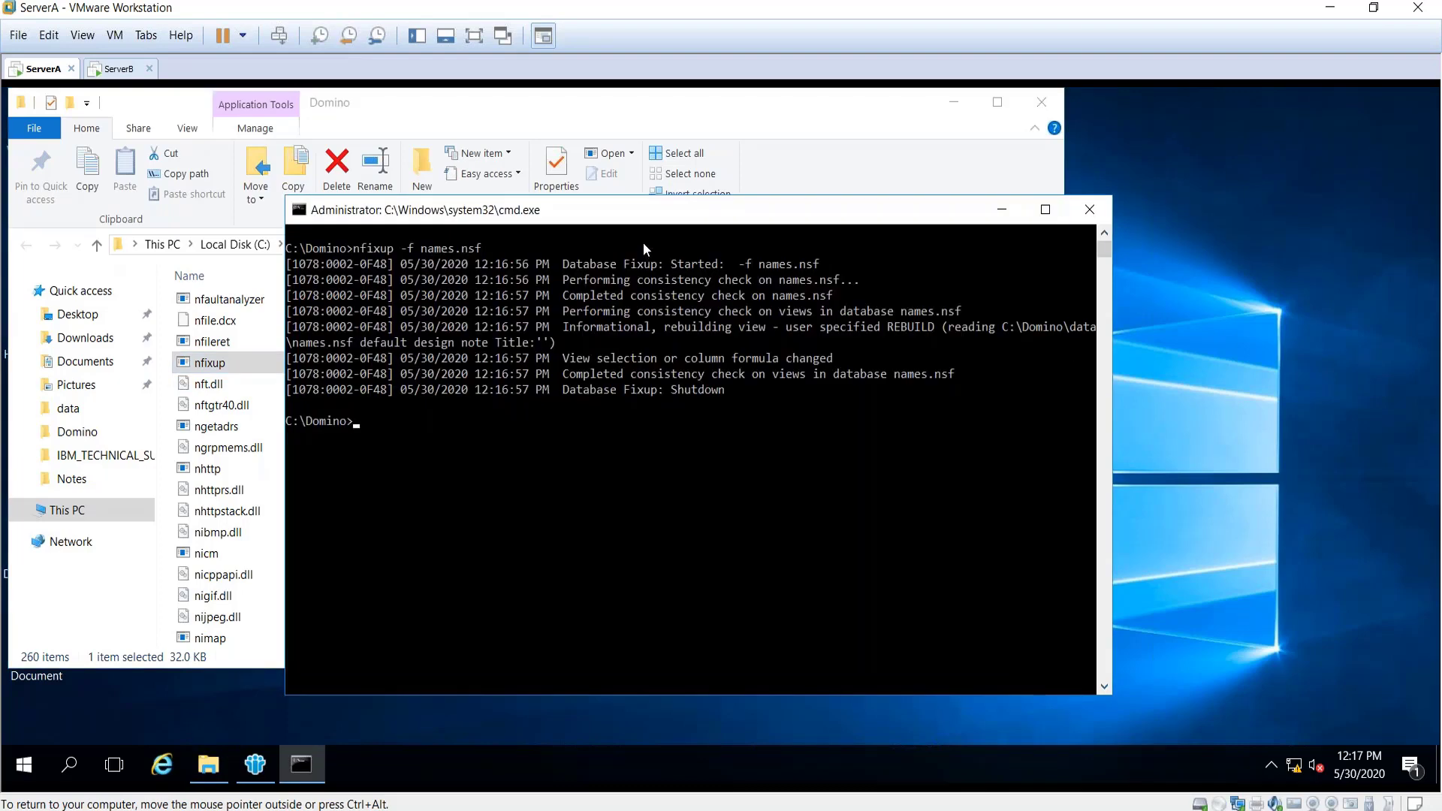
Run 'ncompact -c -d -i names.nsf' to compact the names database.
type("ncompact -c -d -i names.nsf")
key("Return")
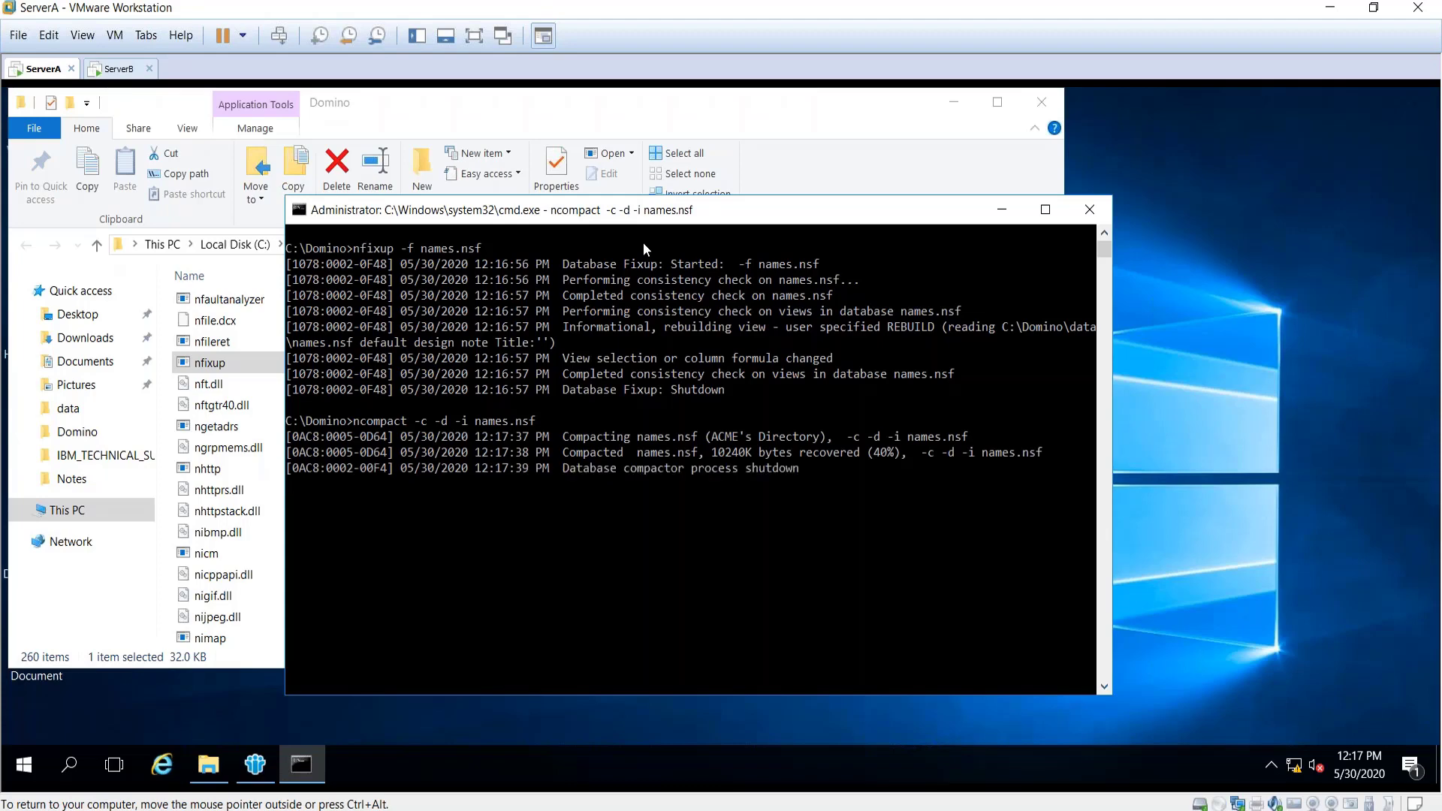
Run 'nupdall -r names.nsf' to rebuild its views, then close the Domino folder window.
type("nupdall -r")
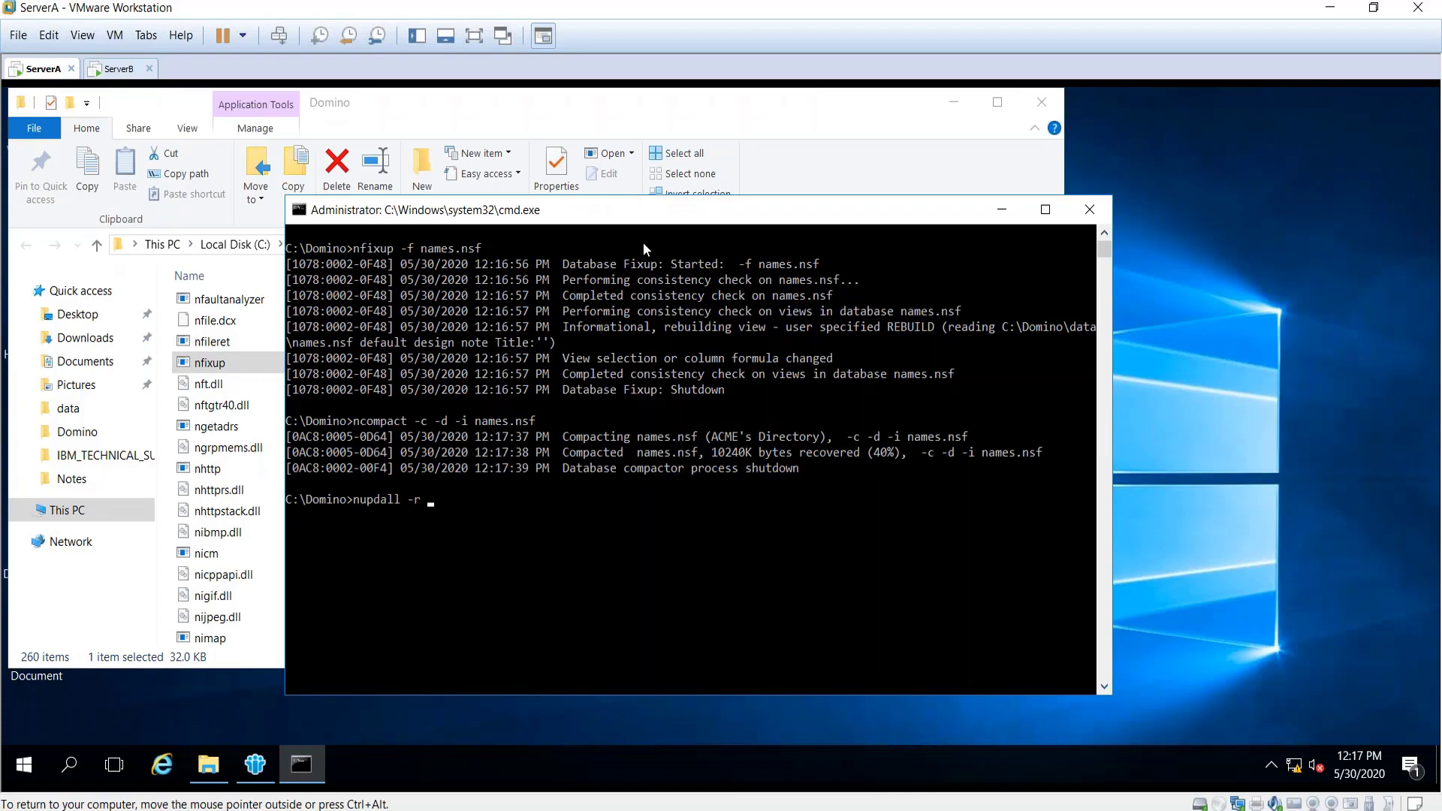
type(" names.nsf")
key("Return")
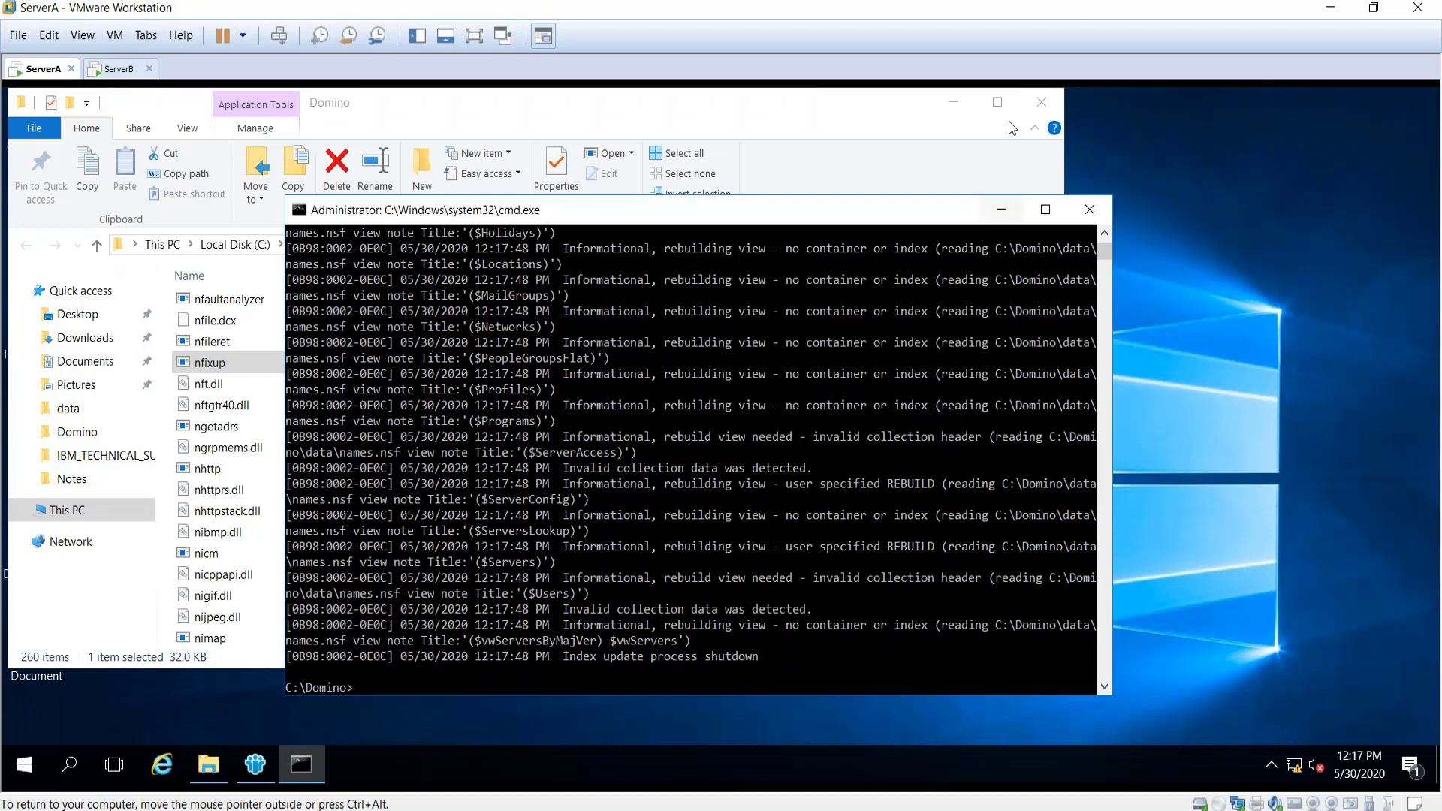
left_click(1041, 103)
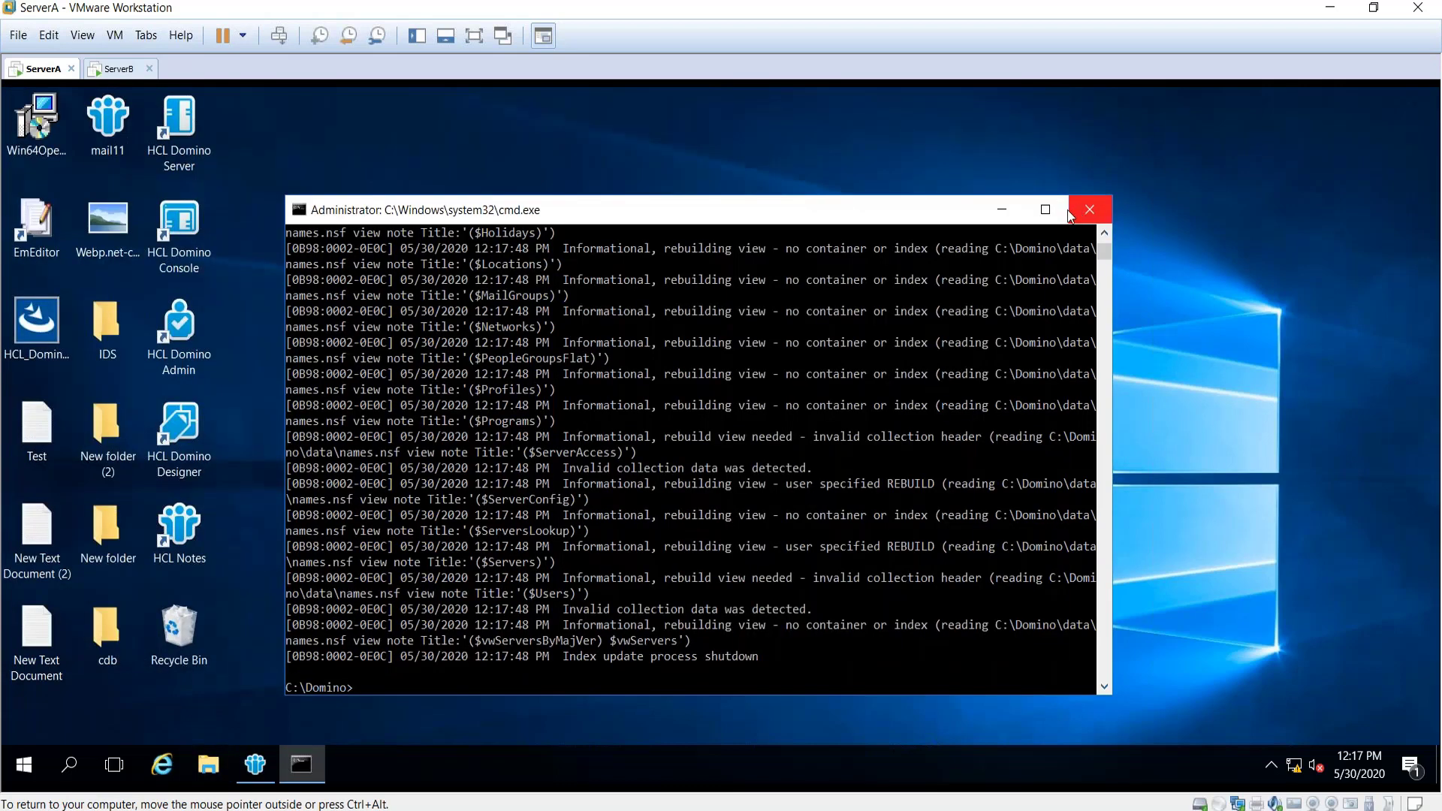